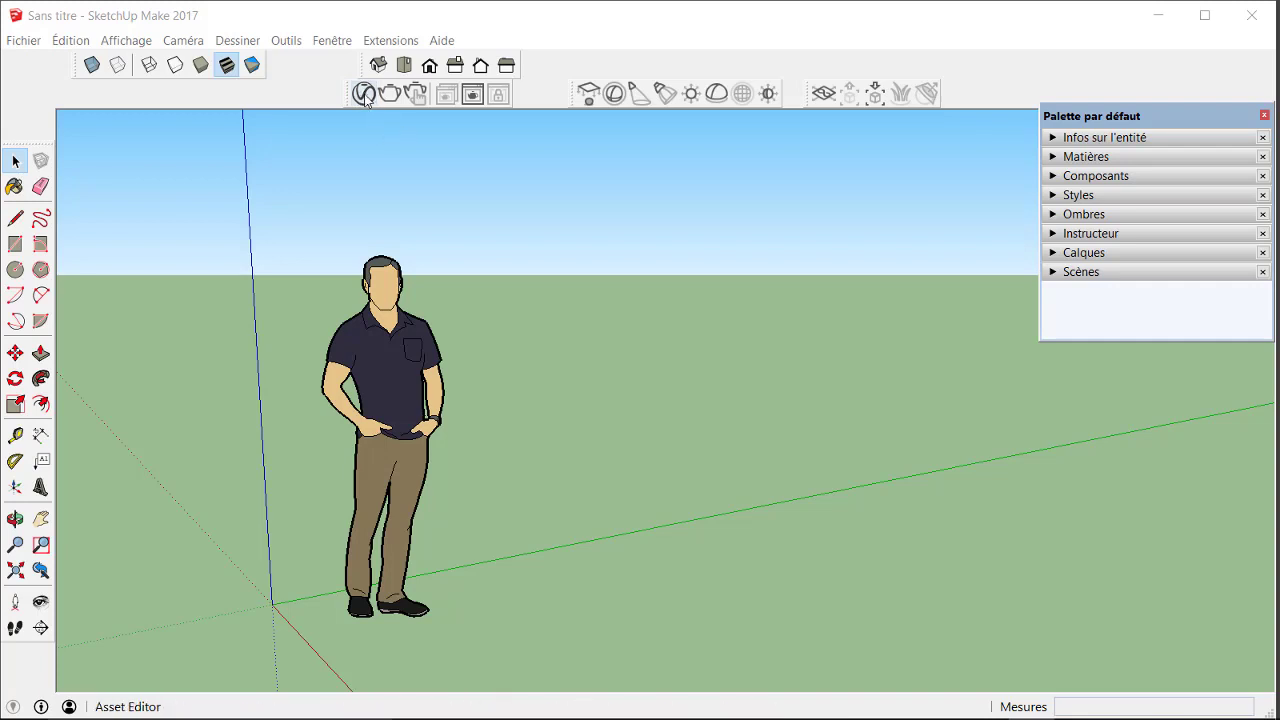
# Open the V-Ray Asset Editor and review its materials, lights, geometry and render settings sections.
pyautogui.click(363, 95)
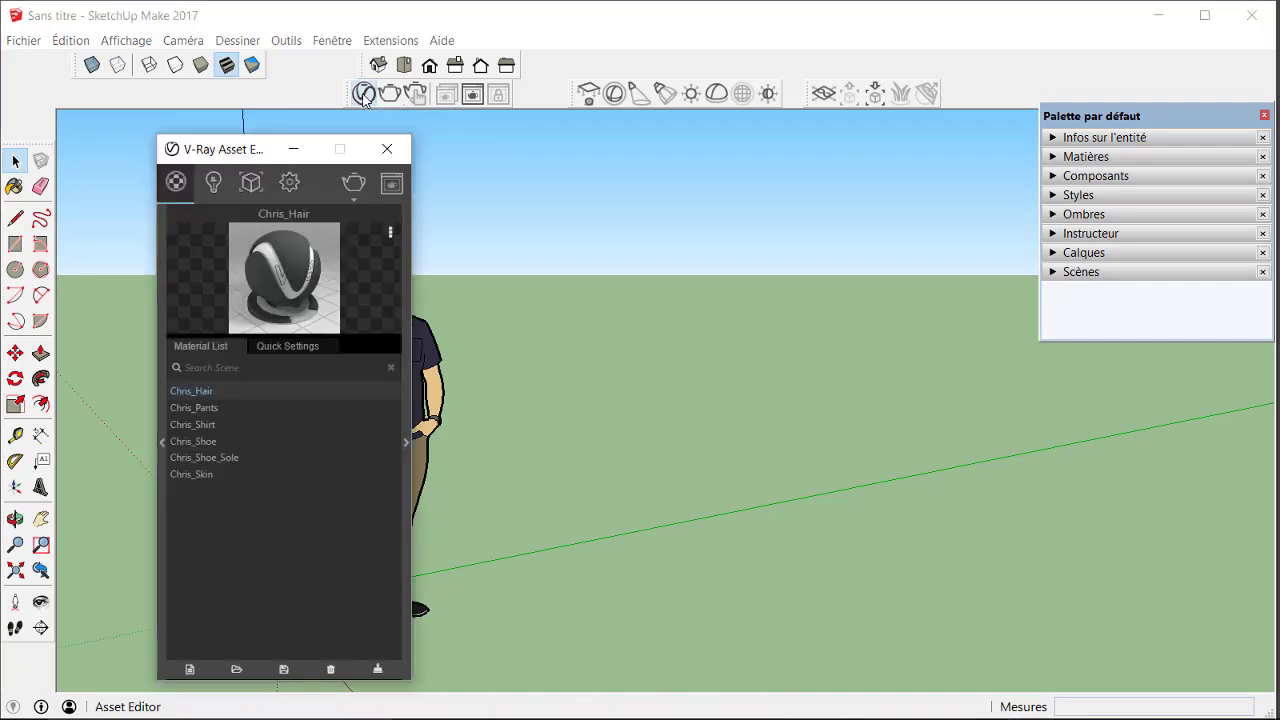
pyautogui.moveTo(222, 150); pyautogui.dragTo(349, 140)
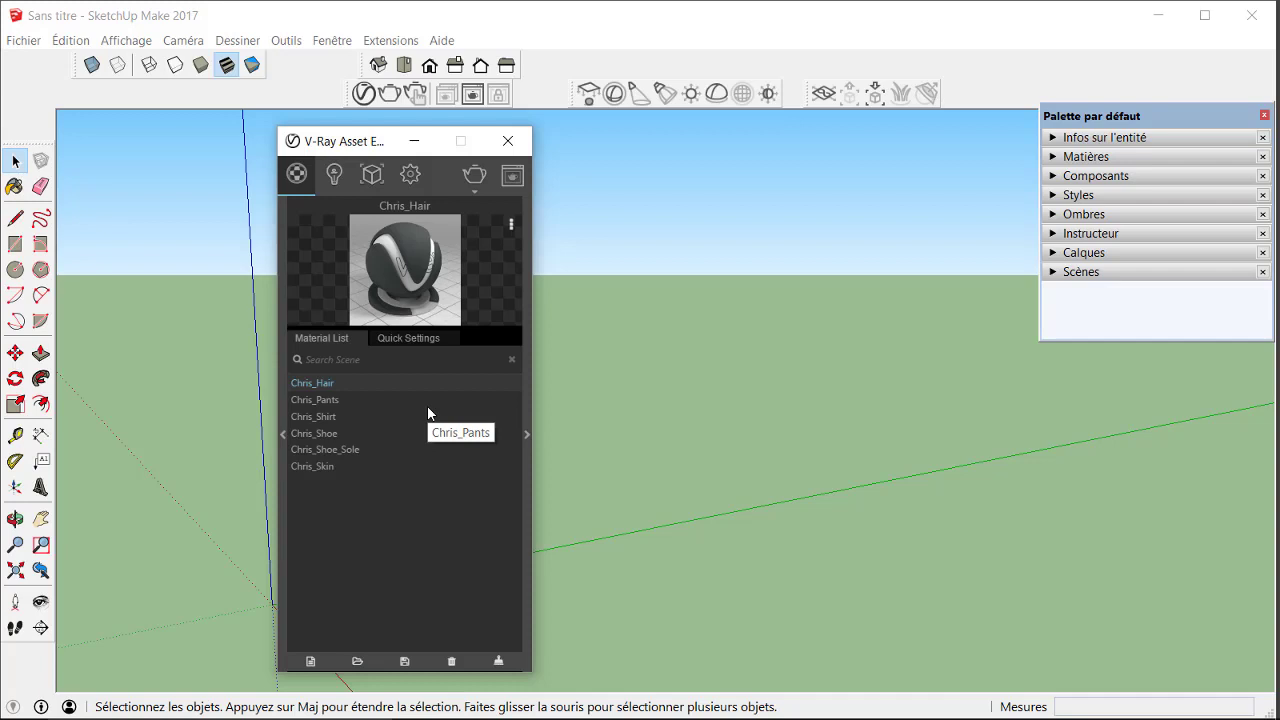
pyautogui.click(338, 175)
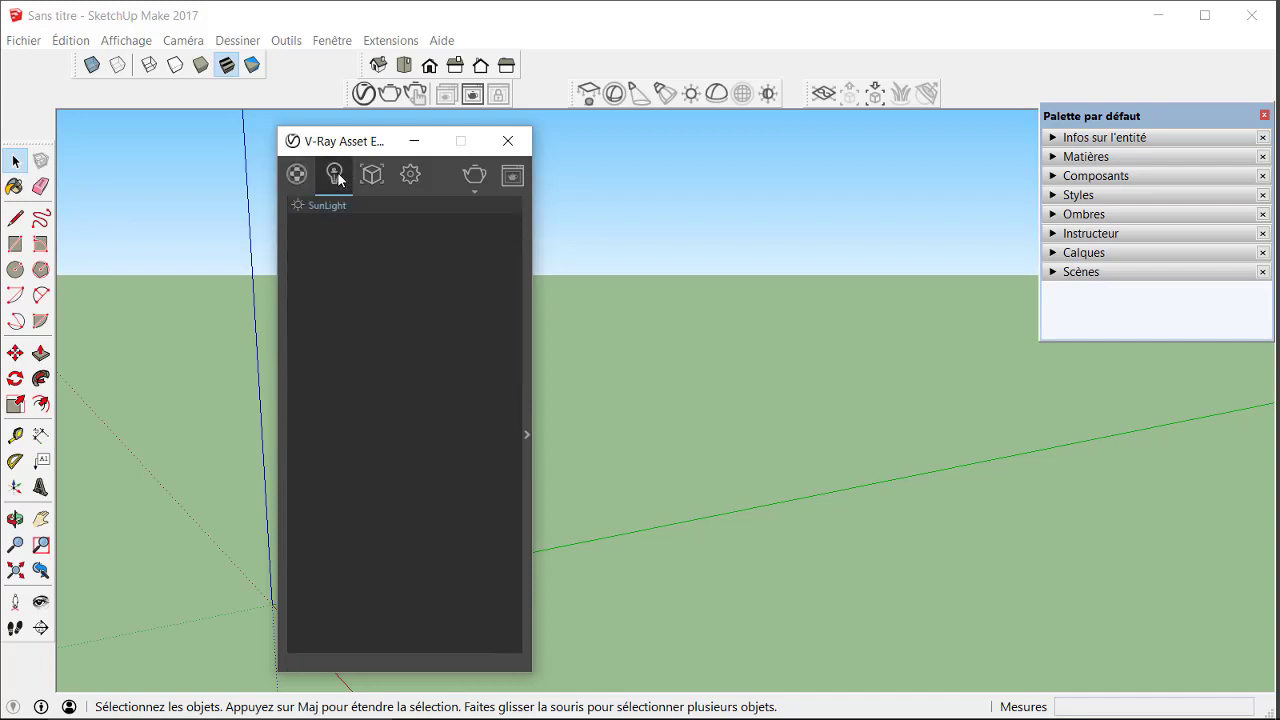
pyautogui.click(370, 176)
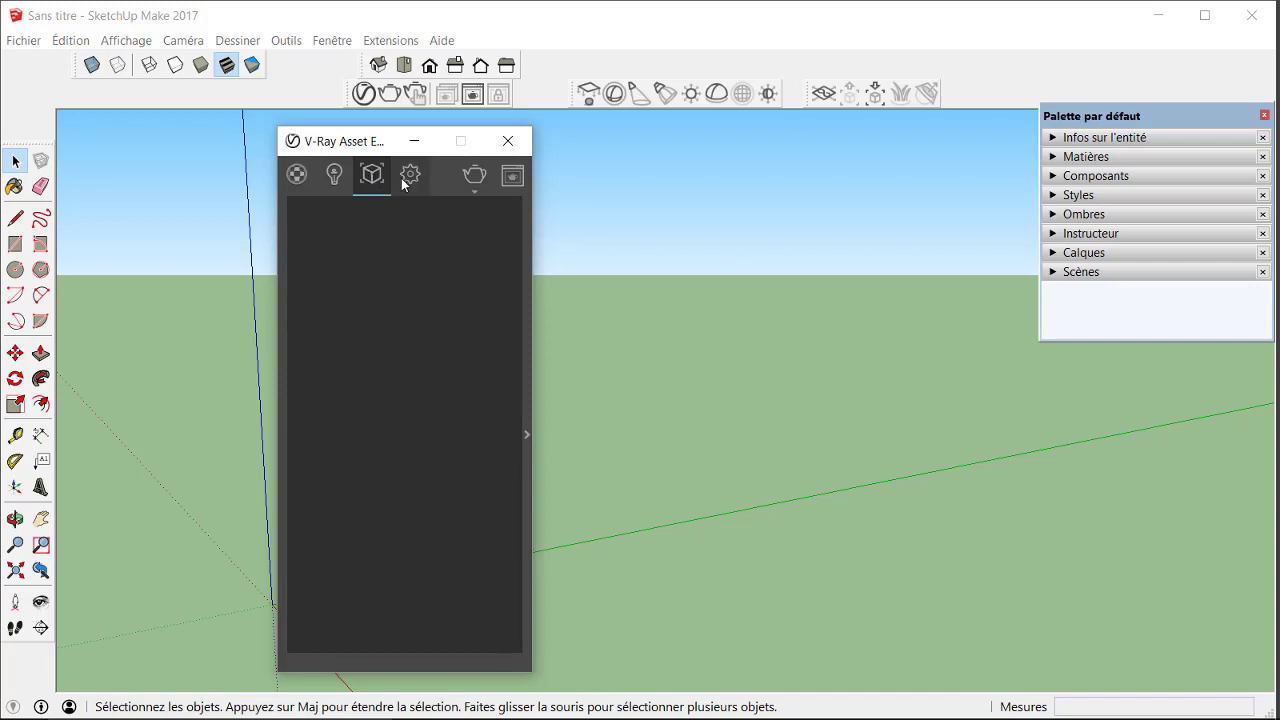
pyautogui.click(409, 176)
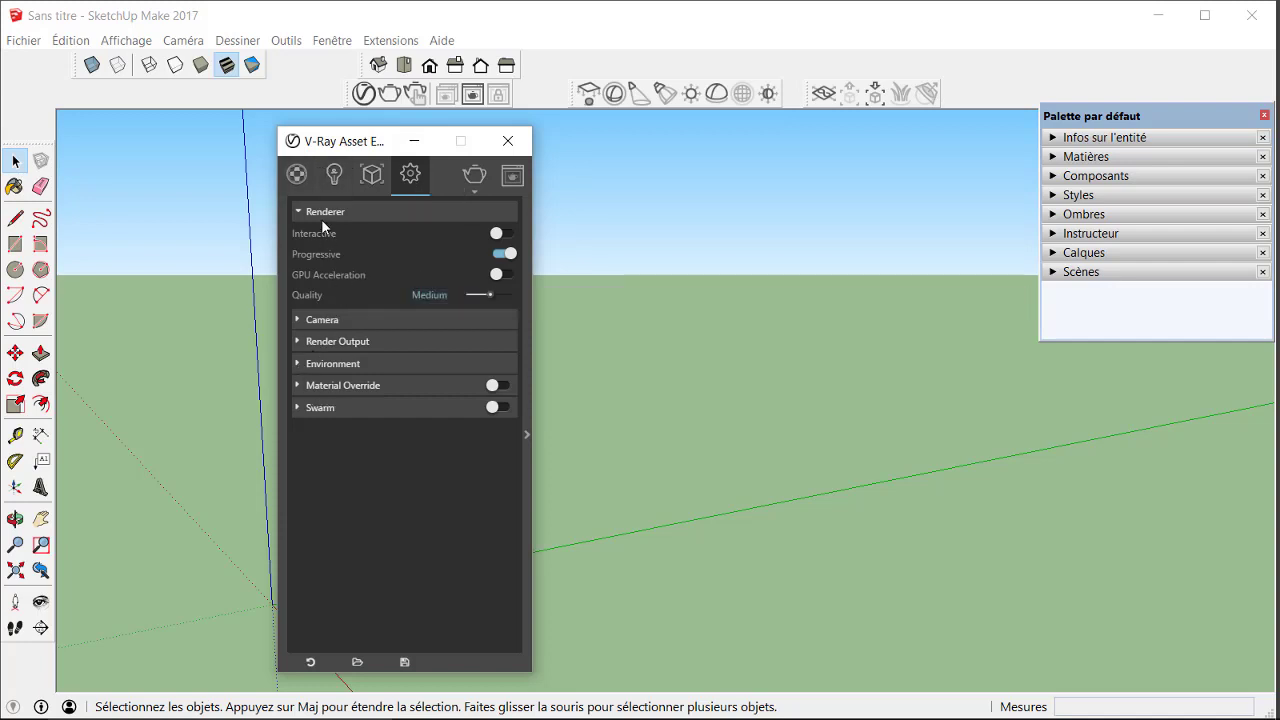
pyautogui.click(297, 176)
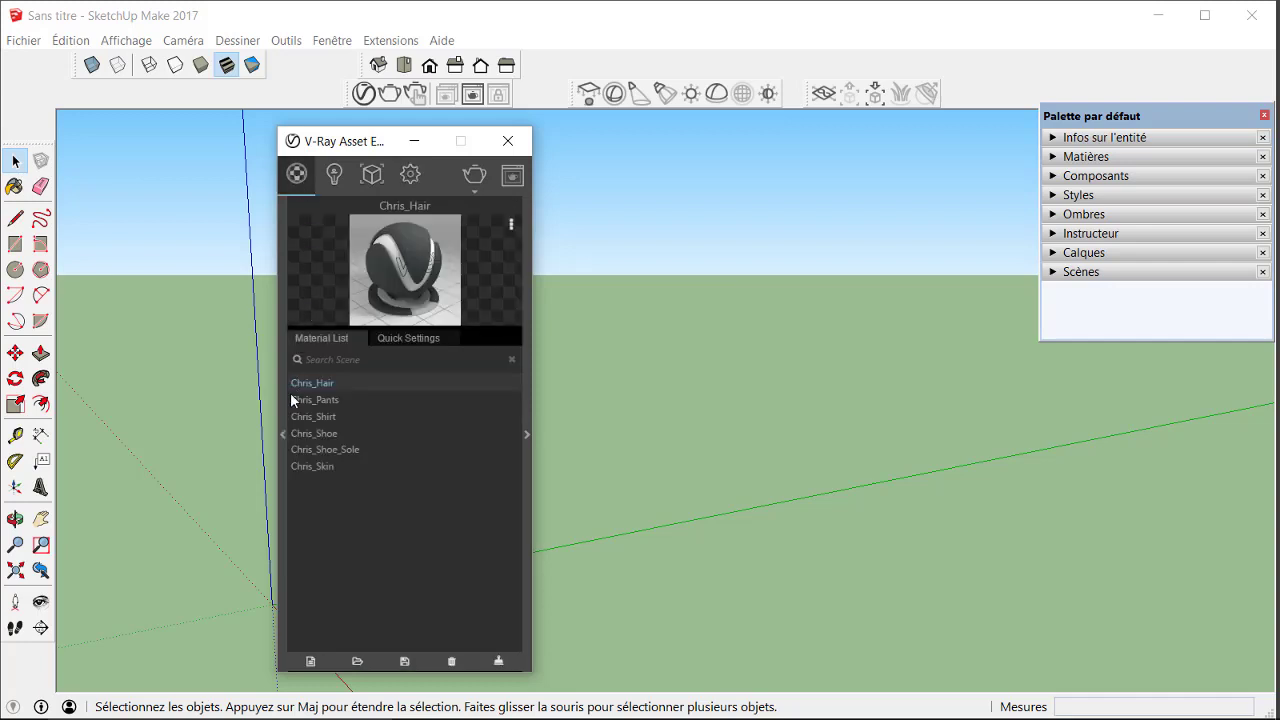
# Examine the material library categories and the Chris_Hair material parameters, then collapse both side sections and close the Asset Editor.
pyautogui.click(282, 427)
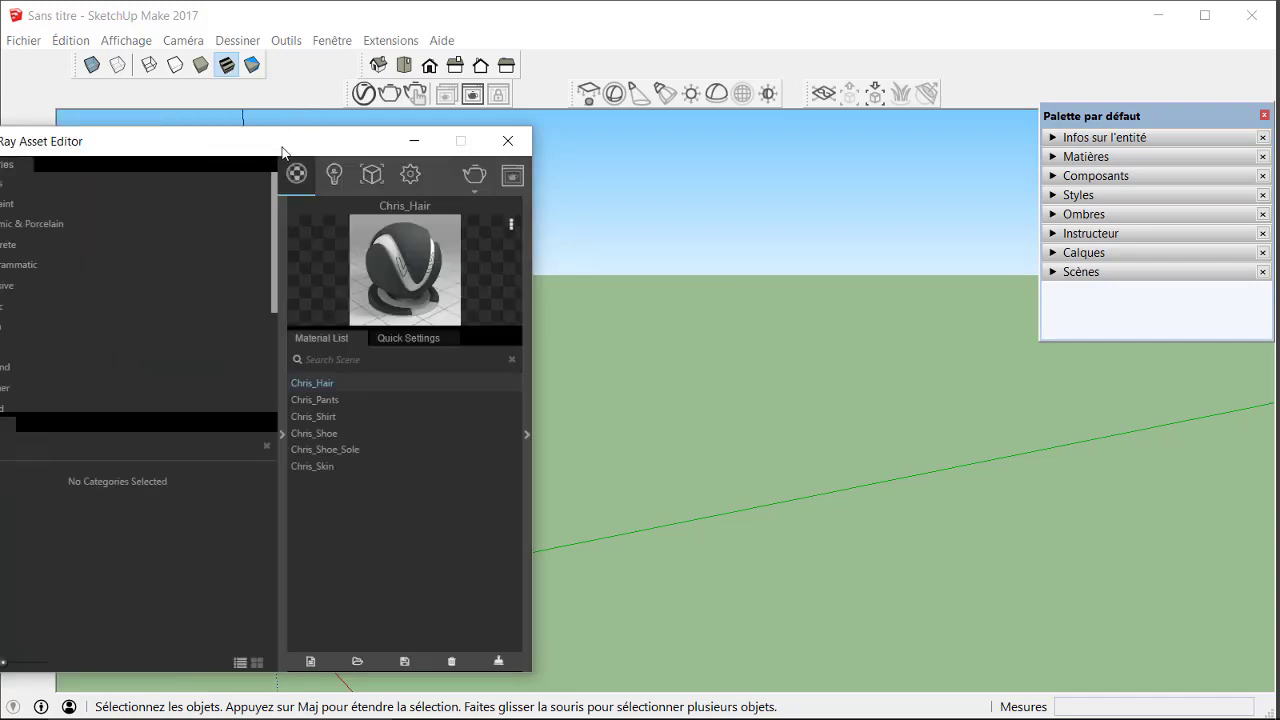
pyautogui.moveTo(276, 150); pyautogui.dragTo(406, 150)
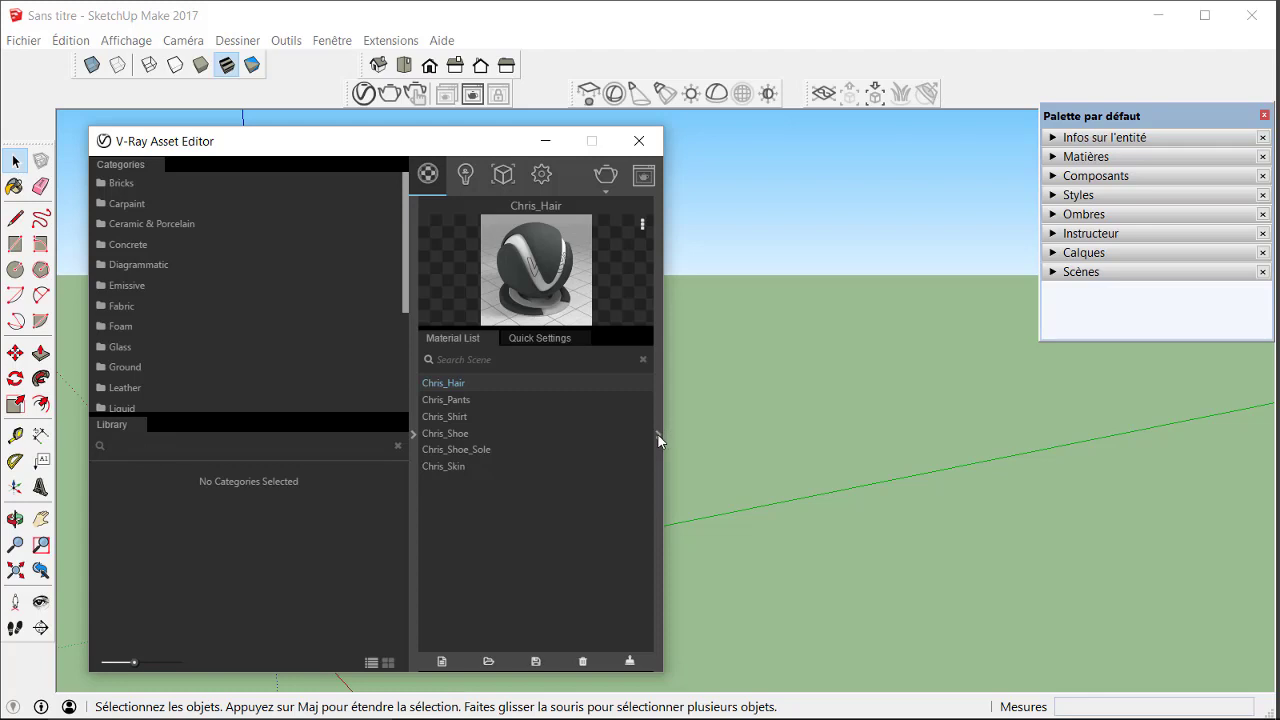
pyautogui.click(657, 436)
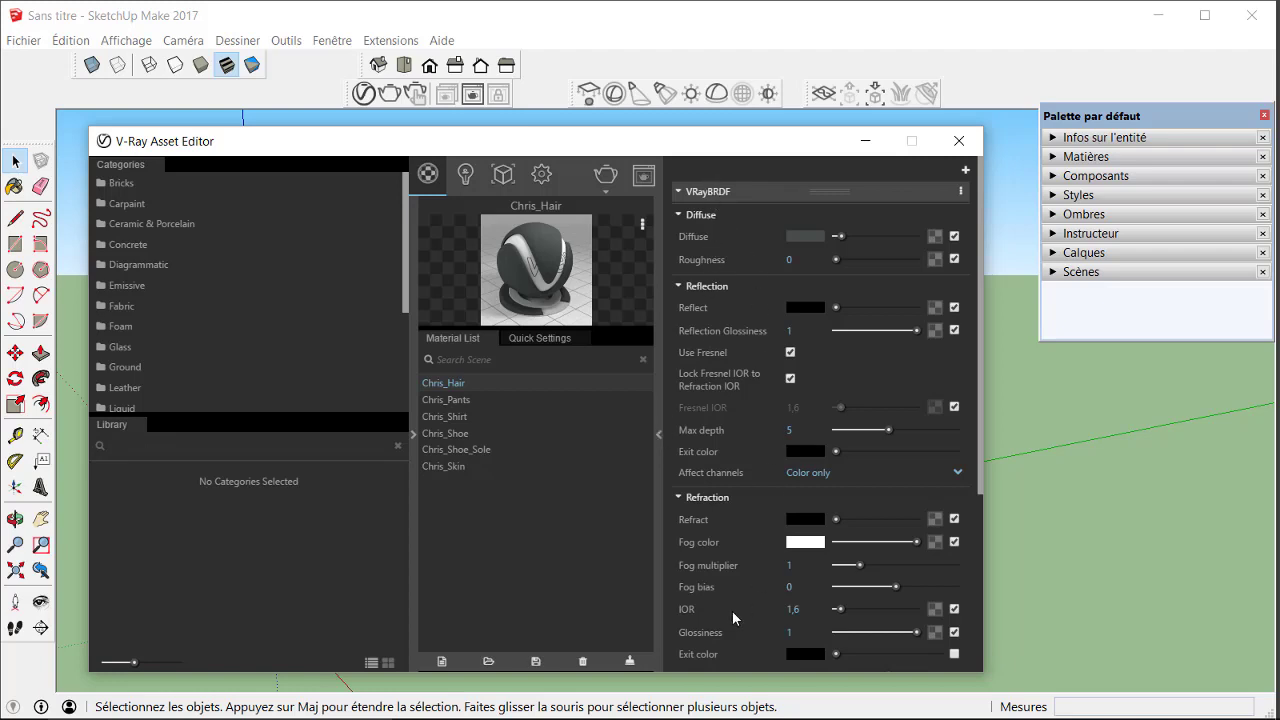
pyautogui.click(658, 433)
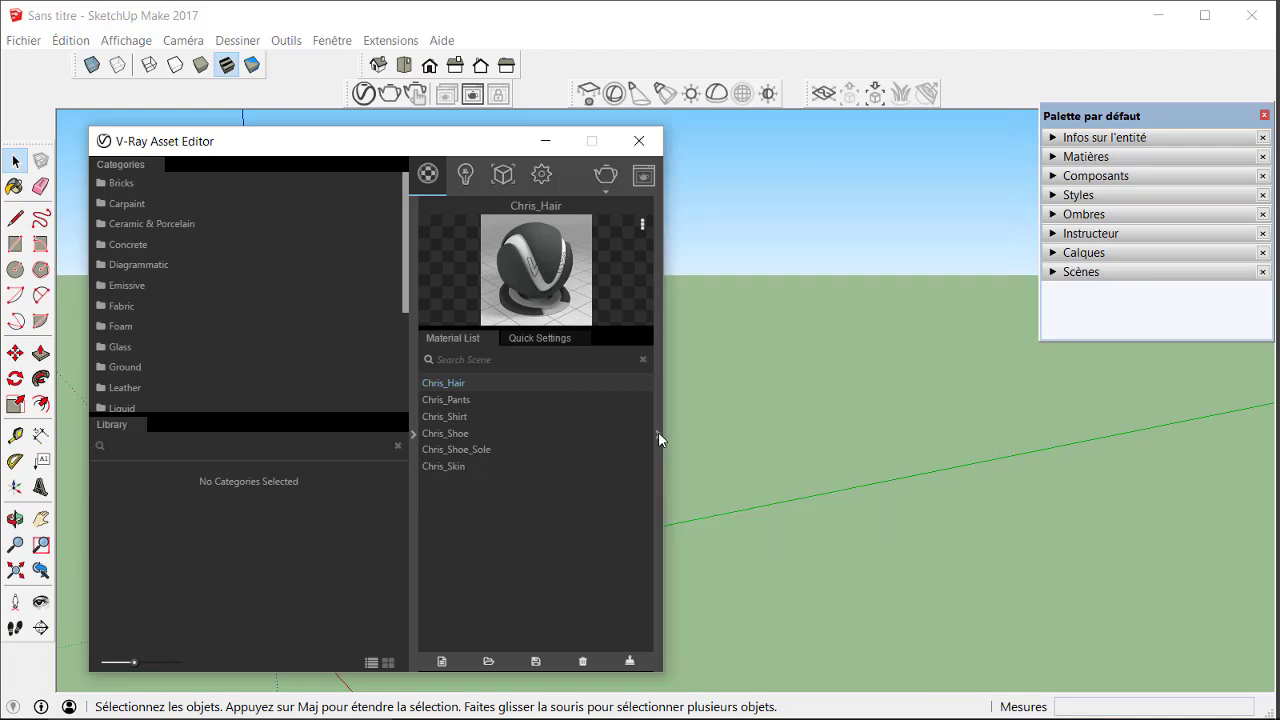
pyautogui.click(411, 438)
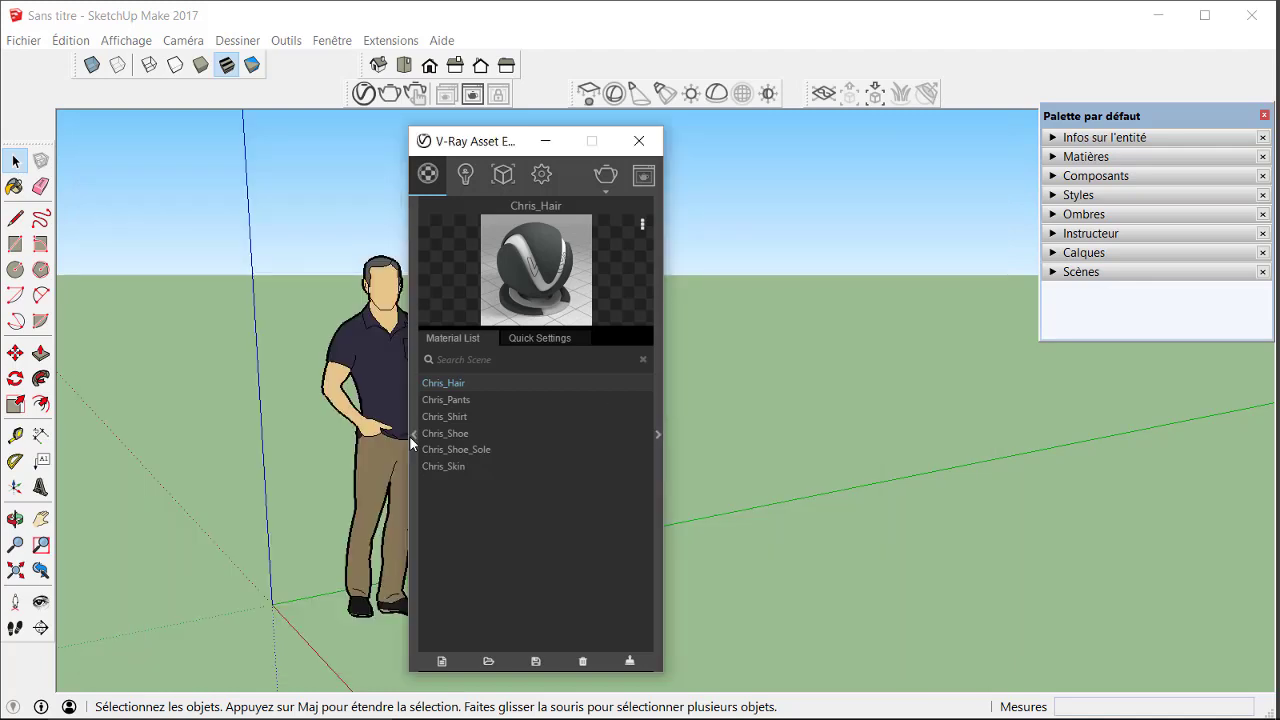
pyautogui.click(634, 145)
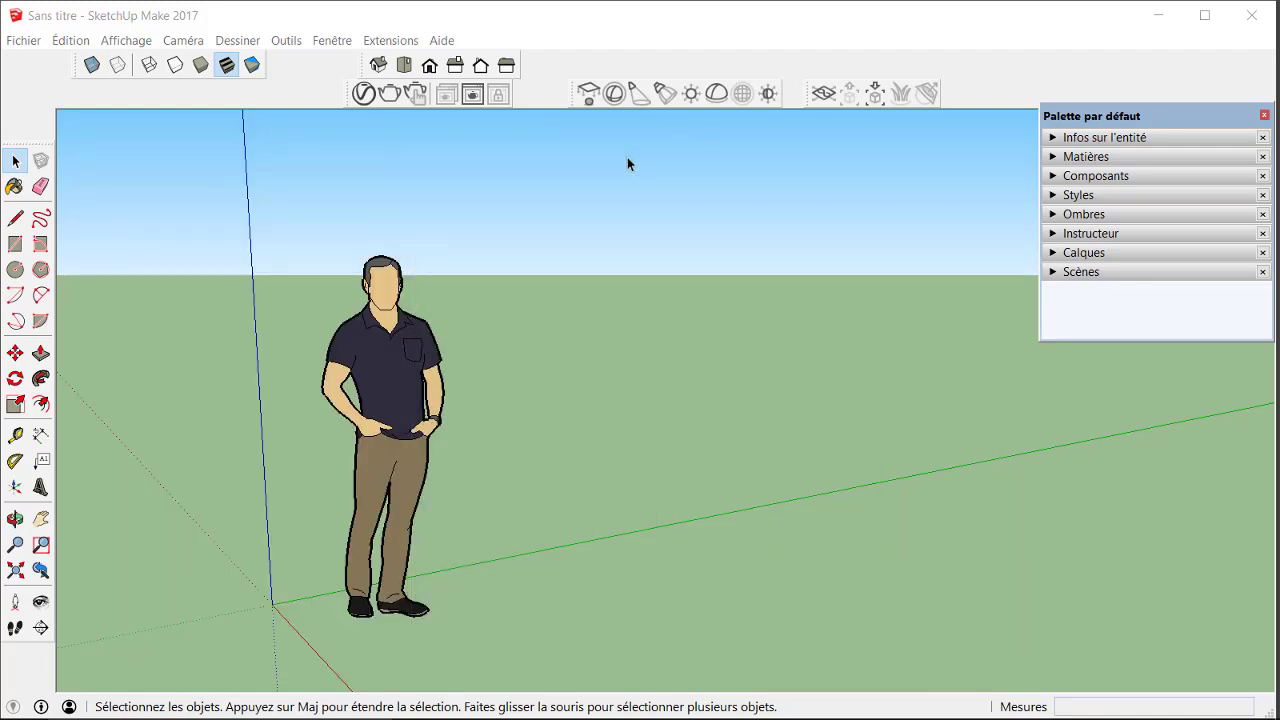
pyautogui.click(364, 94)
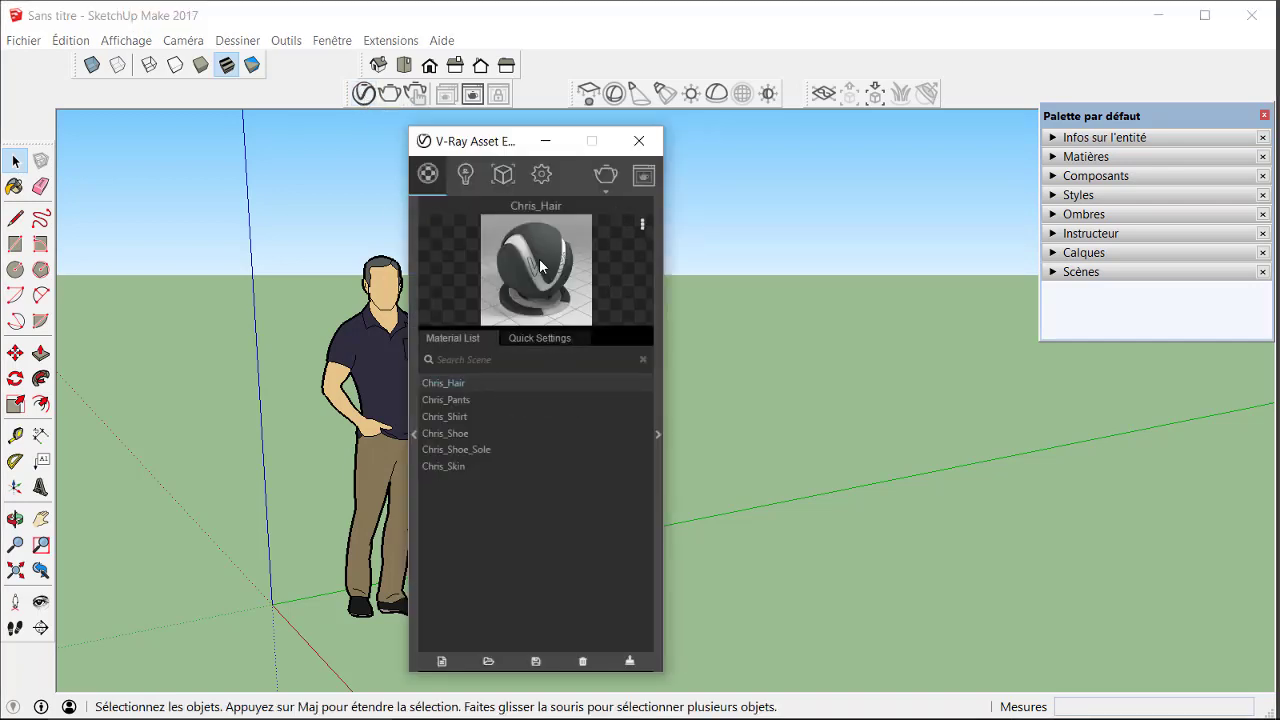
pyautogui.click(639, 141)
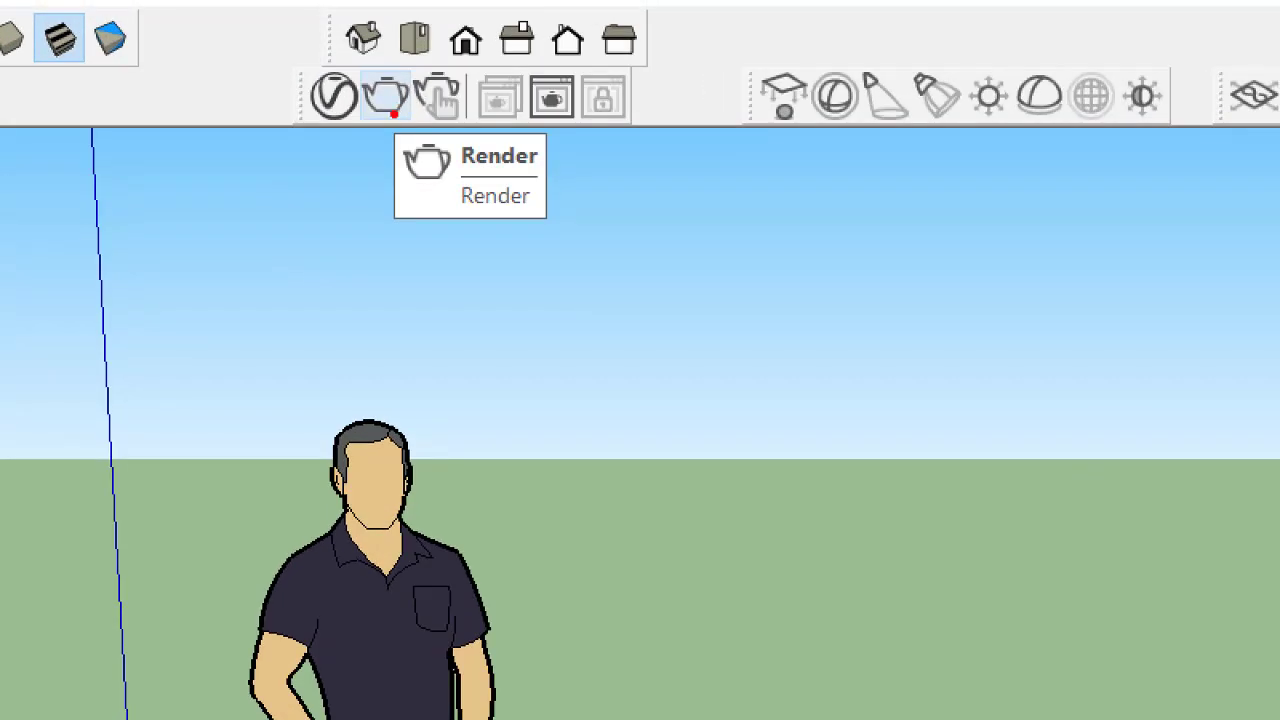
pyautogui.moveTo(396, 102); pyautogui.dragTo(418, 202)
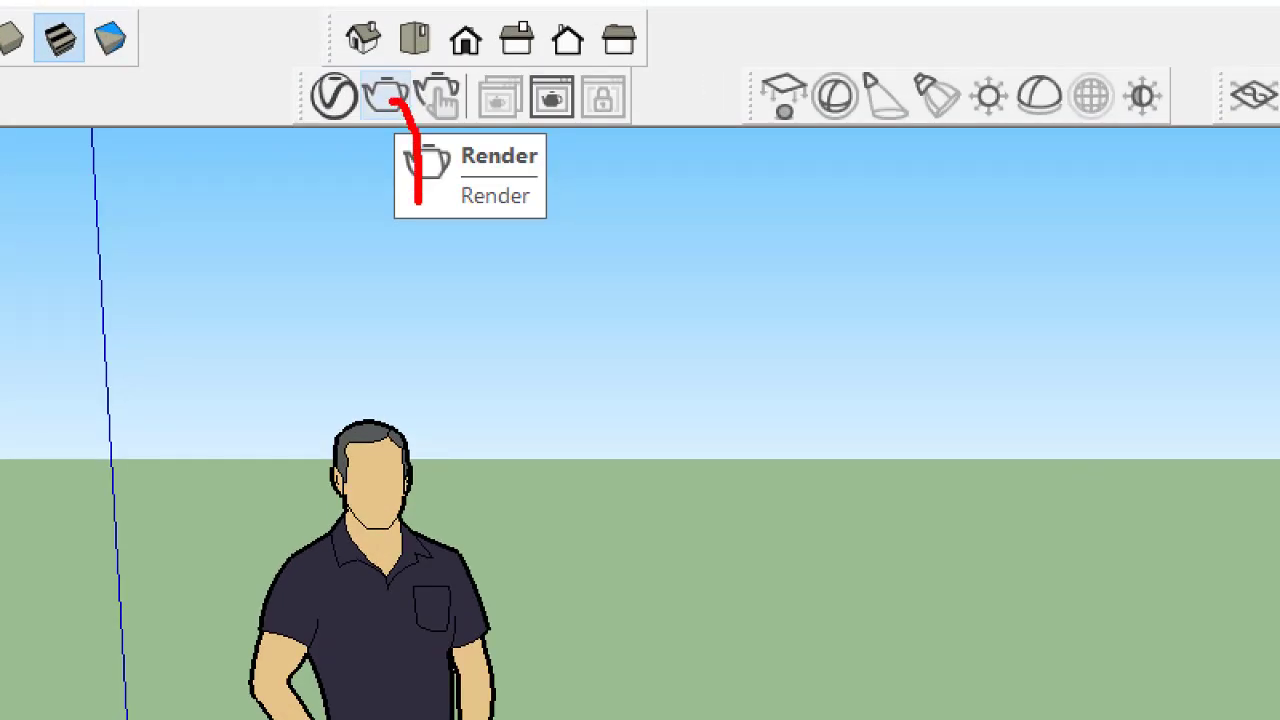
pyautogui.moveTo(396, 117)
pyautogui.mouseDown()
pyautogui.moveTo(394, 103)
pyautogui.moveTo(491, 172)
pyautogui.mouseUp()
pyautogui.moveTo(468, 106)
pyautogui.mouseDown()
pyautogui.moveTo(446, 99)
pyautogui.moveTo(447, 138)
pyautogui.mouseUp()
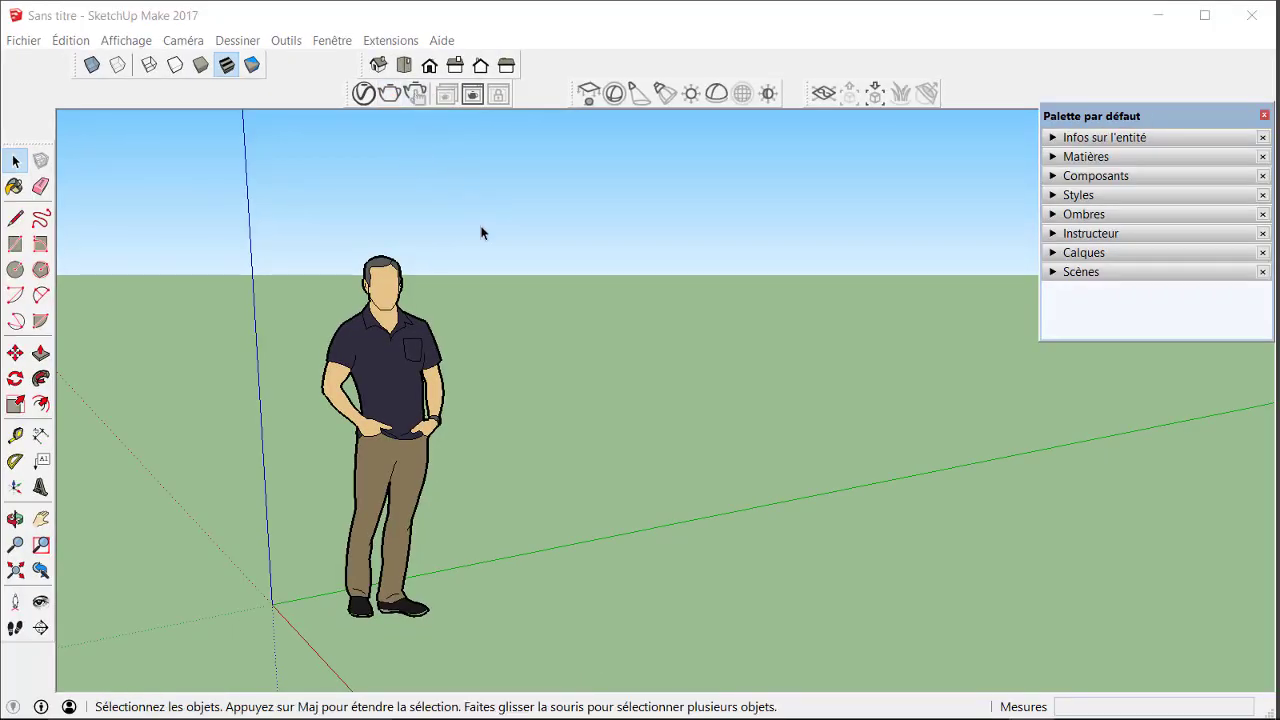
# Start an interactive V-Ray render, watch it update while orbiting around the figure, and close the frame buffer.
pyautogui.click(416, 94)
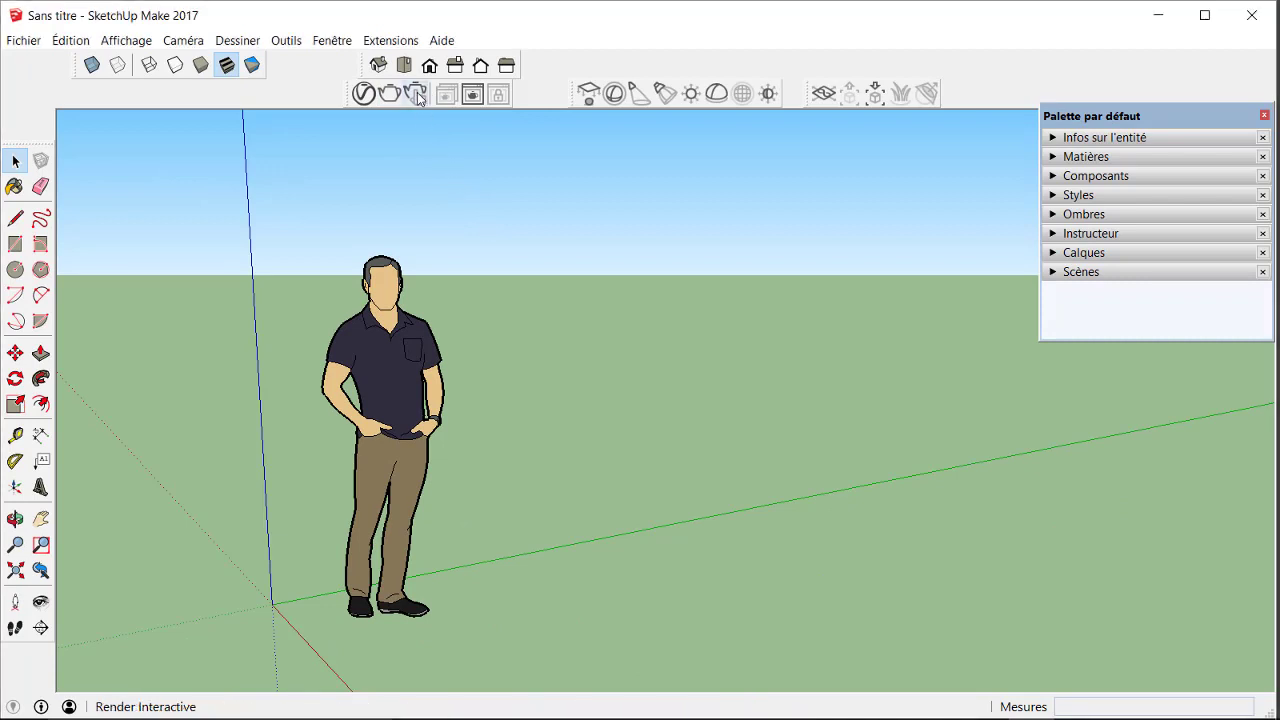
pyautogui.moveTo(400, 186); pyautogui.dragTo(852, 130)
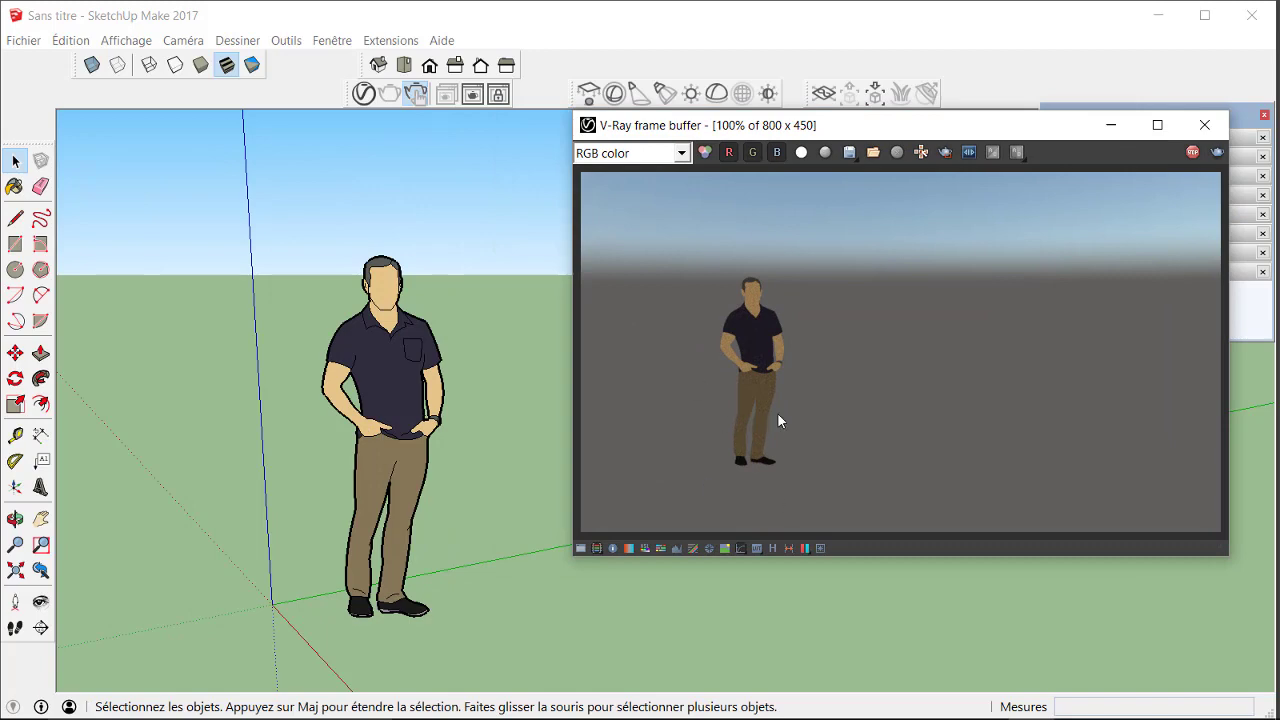
pyautogui.moveTo(259, 397)
pyautogui.mouseDown(button='middle')
pyautogui.moveTo(380, 425)
pyautogui.moveTo(571, 434)
pyautogui.moveTo(300, 400)
pyautogui.moveTo(209, 363)
pyautogui.moveTo(443, 457)
pyautogui.moveTo(540, 430)
pyautogui.mouseUp(button='middle')
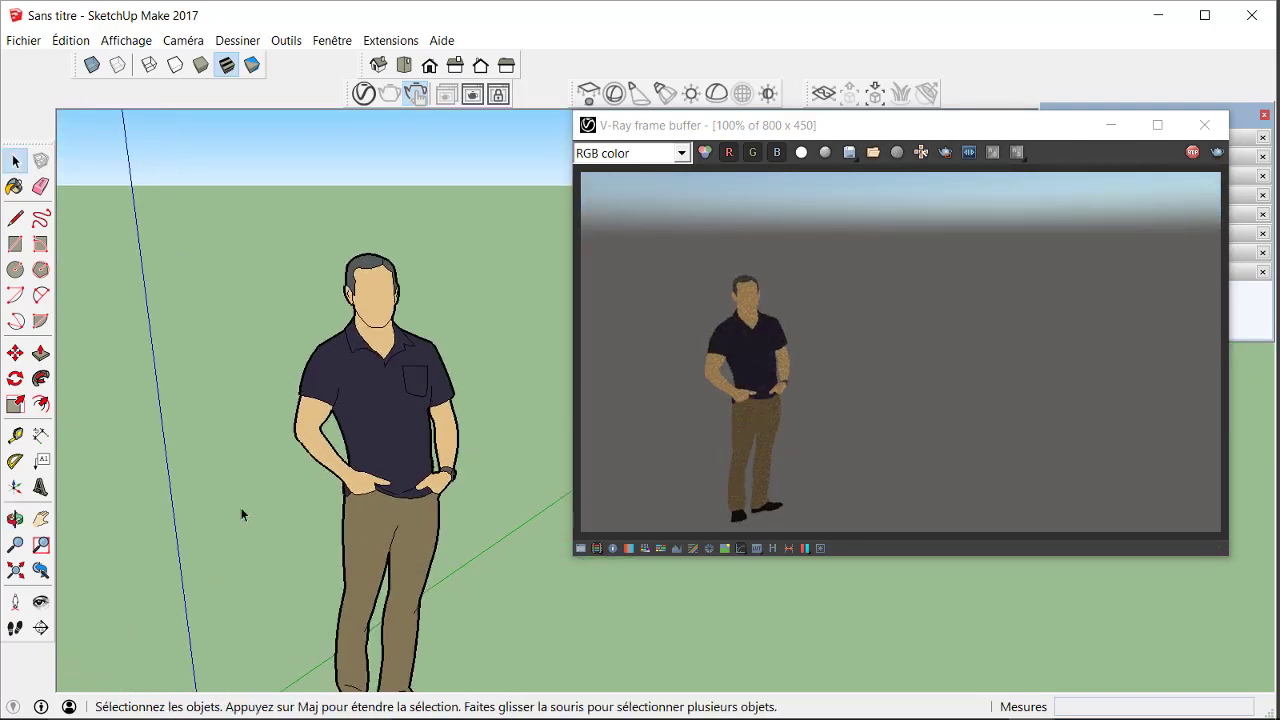
pyautogui.click(1205, 127)
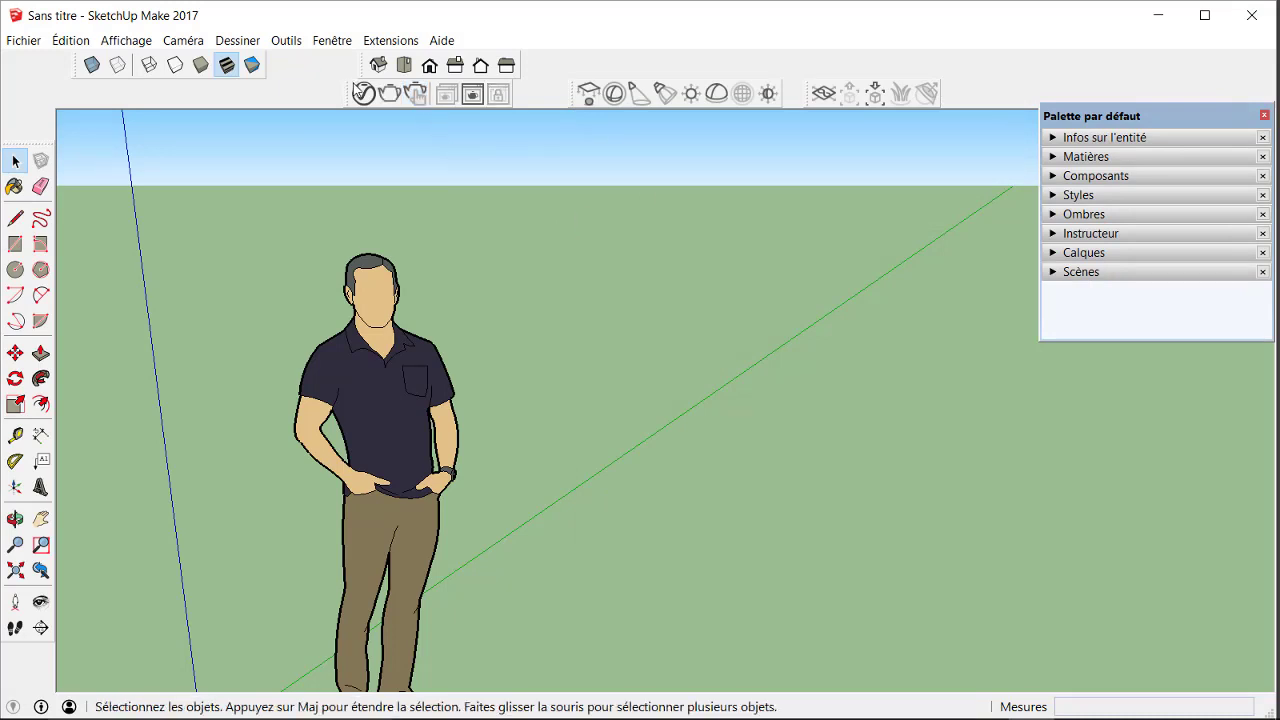
# Reposition the V-Ray for SketchUp and V-Ray Lights toolbars along their docked row.
pyautogui.moveTo(345, 88); pyautogui.dragTo(378, 93)
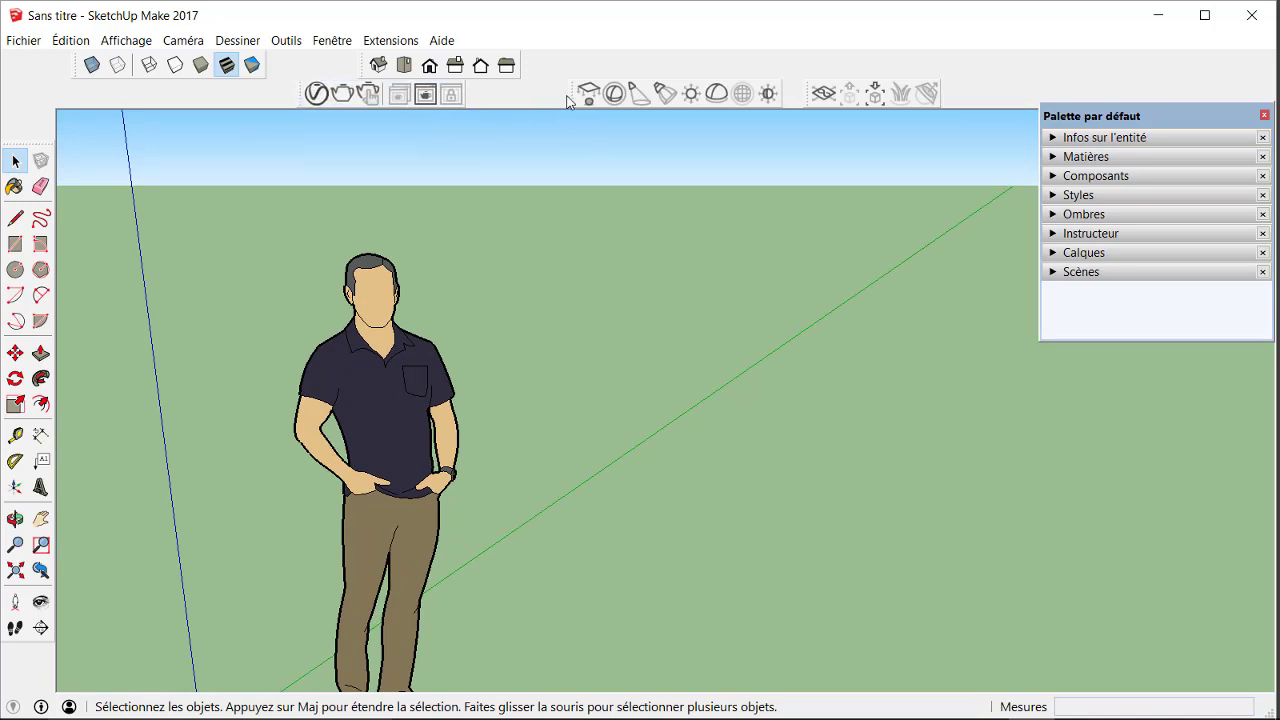
pyautogui.moveTo(568, 93); pyautogui.dragTo(612, 93)
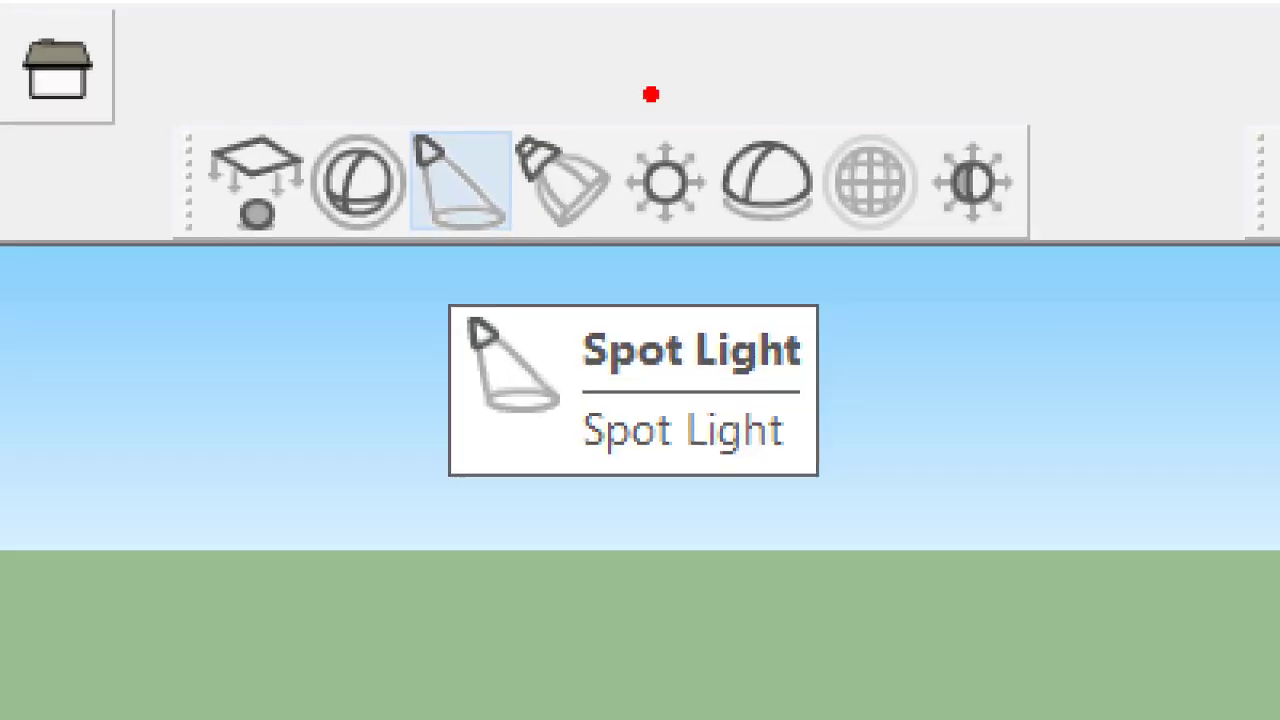
pyautogui.moveTo(160, 131); pyautogui.dragTo(321, 250)
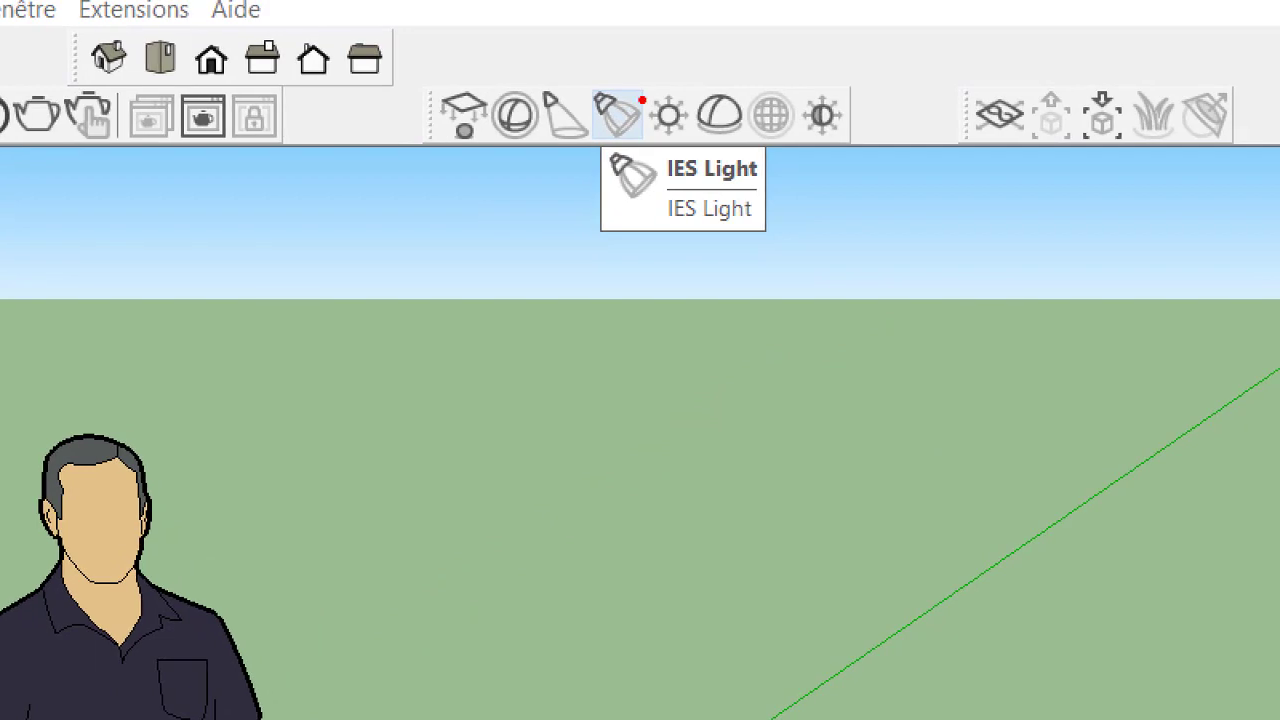
pyautogui.moveTo(570, 50); pyautogui.dragTo(650, 165)
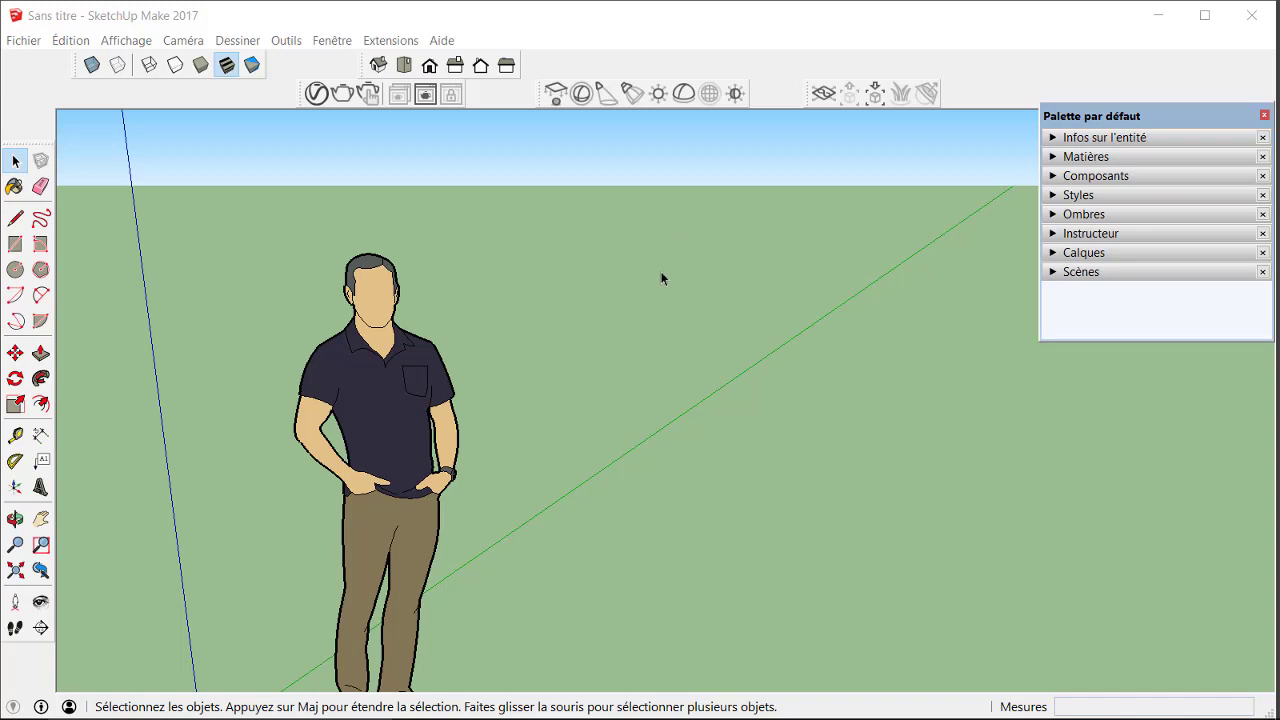
pyautogui.scroll(-2, 443, 320)
pyautogui.scroll(3, 411, 426)
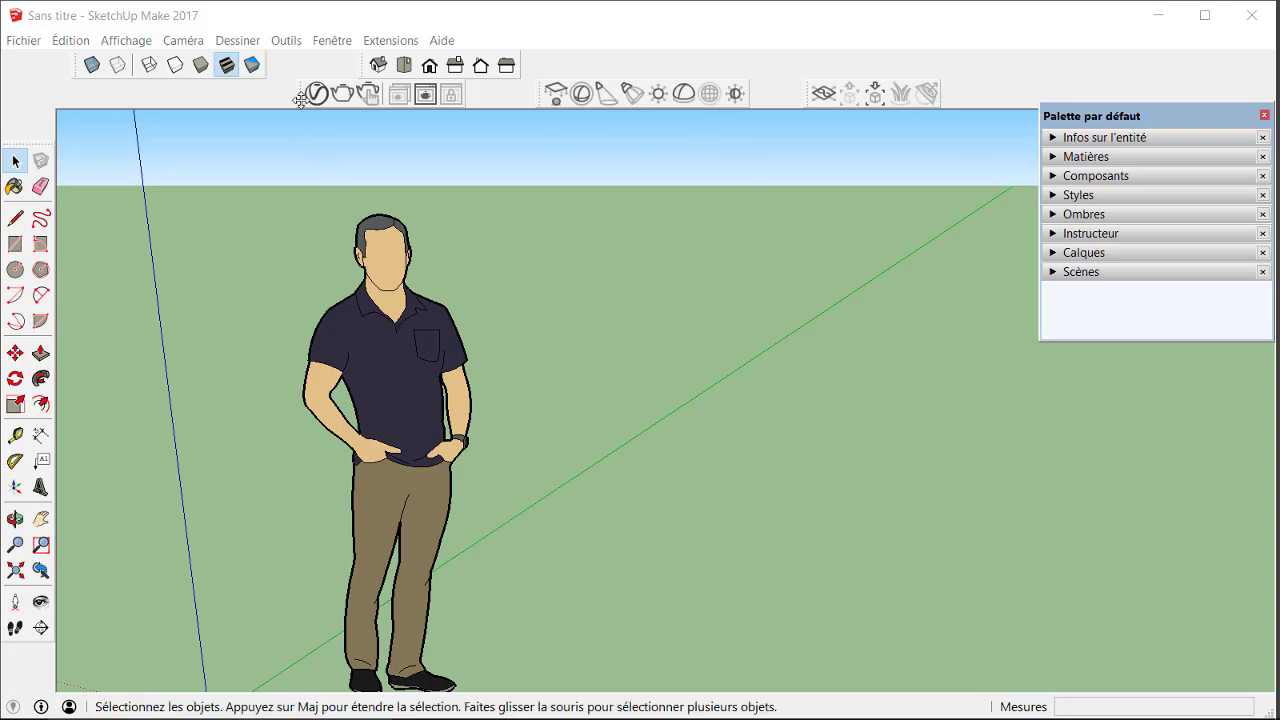
# Undock the V-Ray for SketchUp toolbar and close it.
pyautogui.moveTo(305, 93)
pyautogui.mouseDown()
pyautogui.moveTo(160, 158)
pyautogui.moveTo(268, 160)
pyautogui.moveTo(345, 90)
pyautogui.moveTo(286, 134)
pyautogui.moveTo(393, 200)
pyautogui.mouseUp()
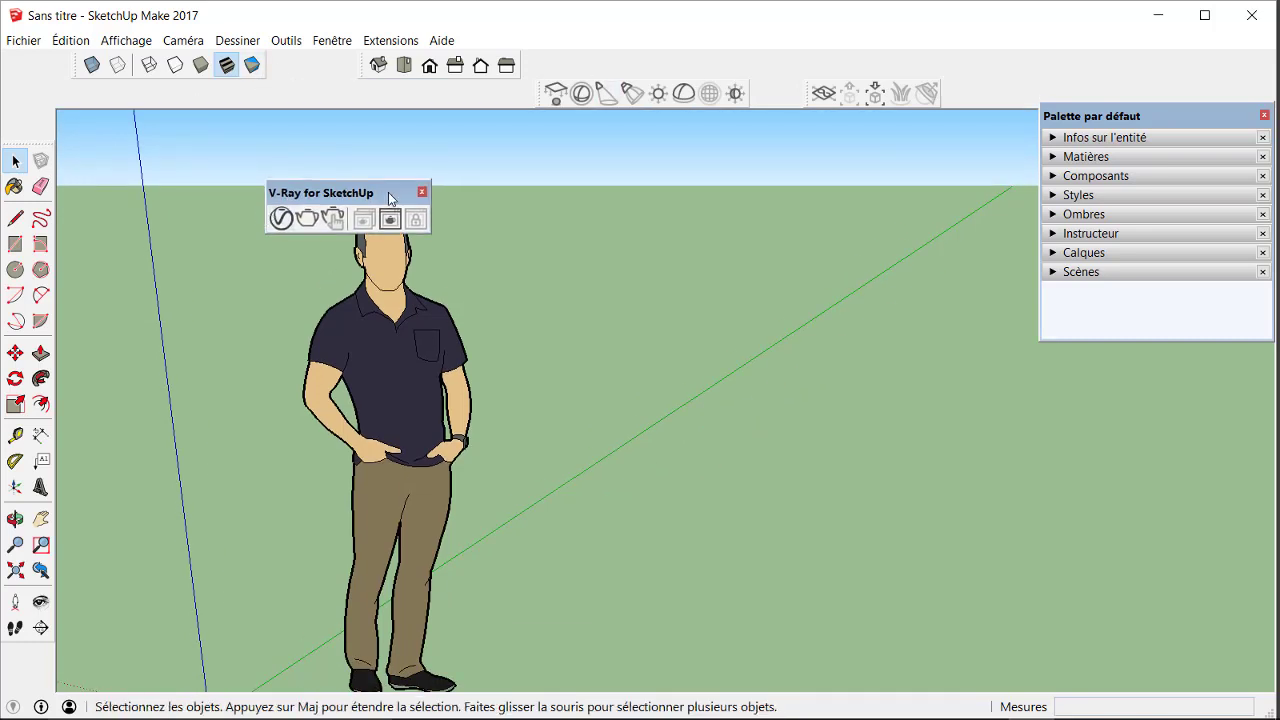
pyautogui.click(424, 190)
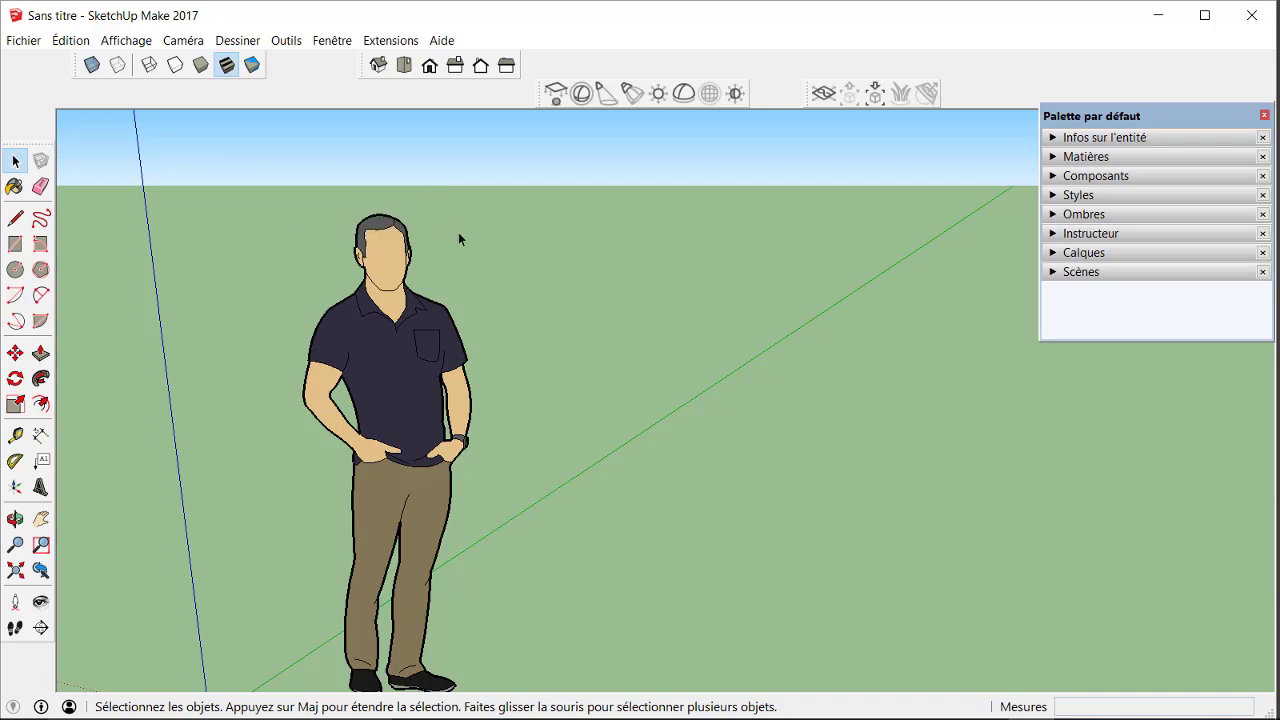
# Enable the V-Ray for SketchUp toolbar in the toolbar list and dock it beside the V-Ray Lights toolbar.
pyautogui.click(126, 40)
pyautogui.click(147, 62)
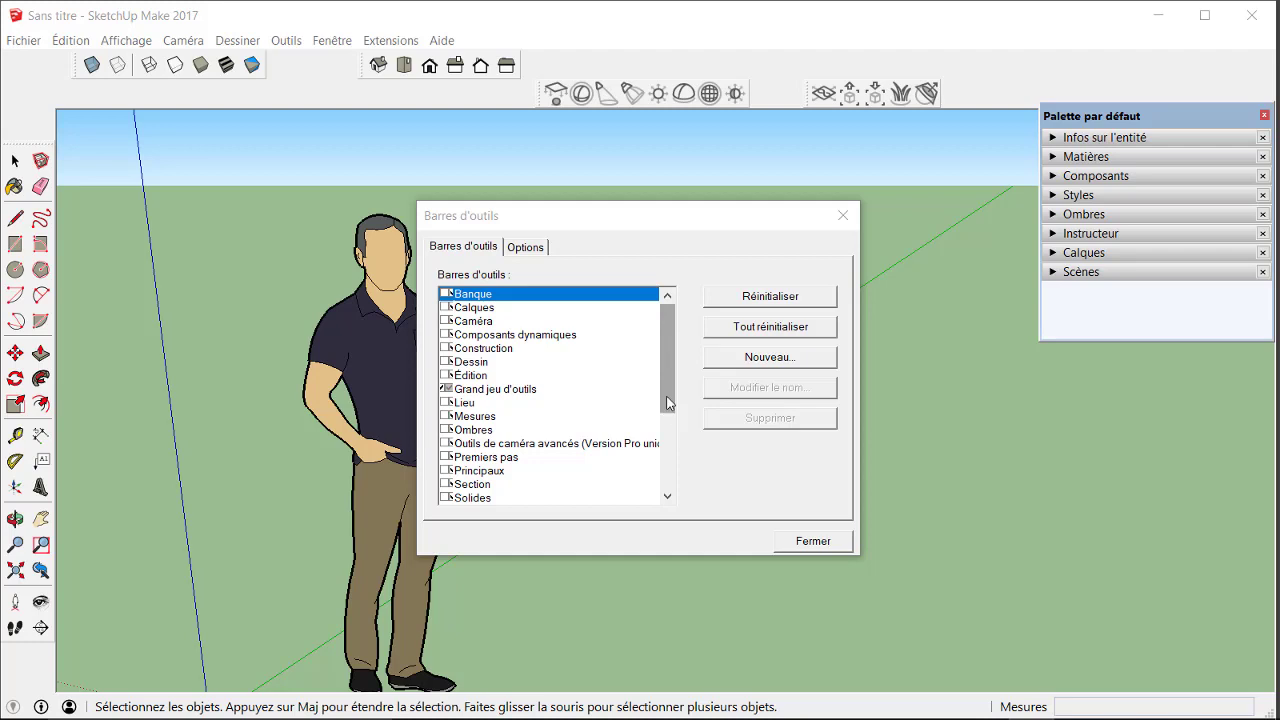
pyautogui.moveTo(668, 400); pyautogui.dragTo(674, 472)
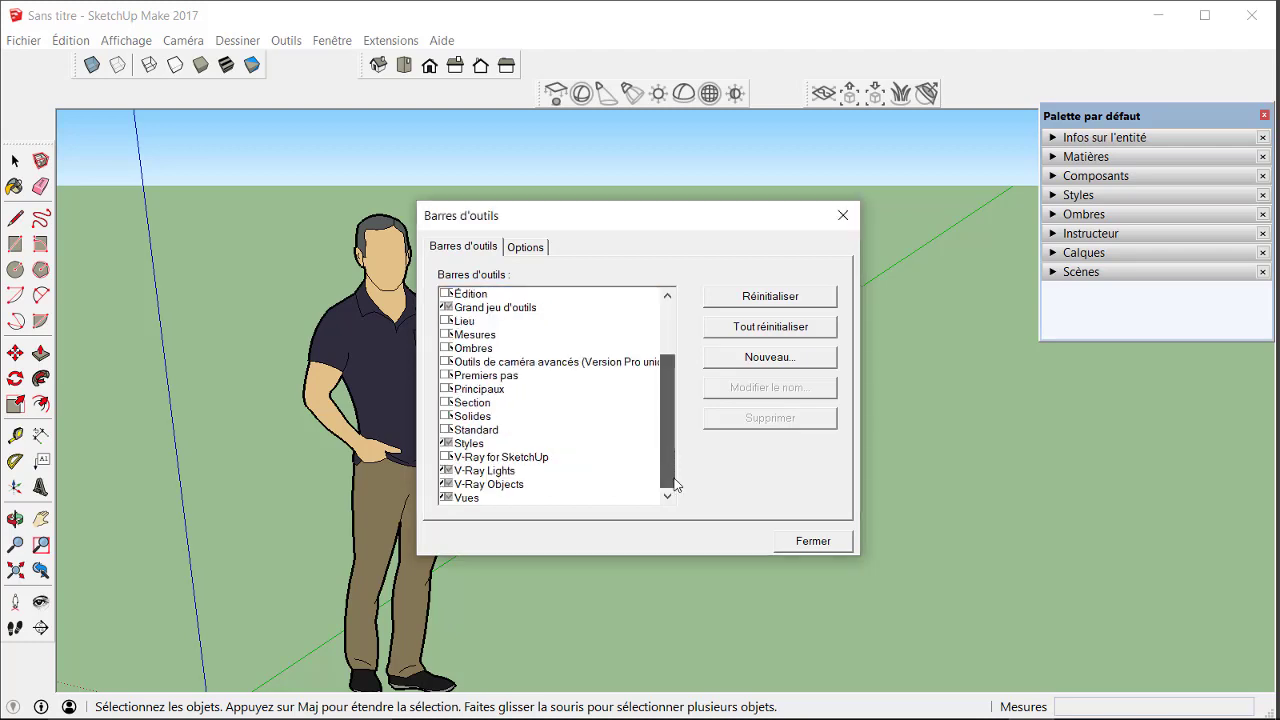
pyautogui.click(447, 457)
pyautogui.click(820, 541)
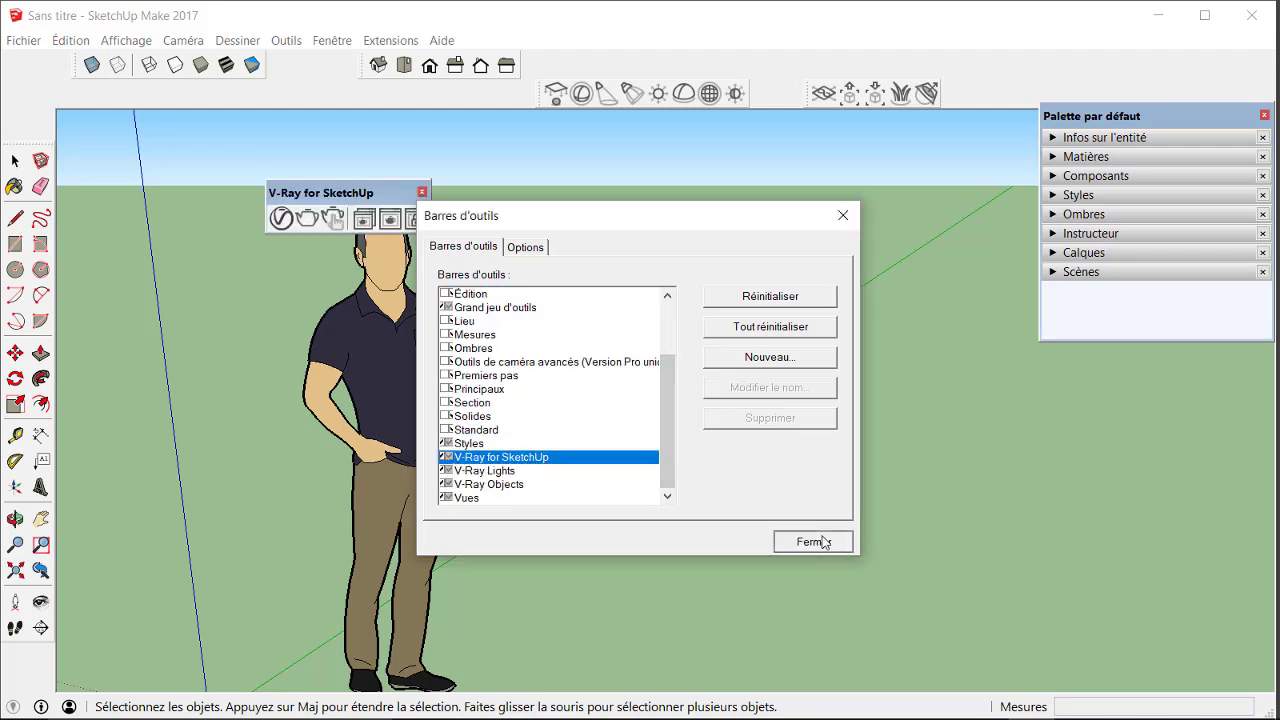
pyautogui.moveTo(358, 190)
pyautogui.mouseDown()
pyautogui.moveTo(420, 60)
pyautogui.moveTo(423, 126)
pyautogui.moveTo(438, 123)
pyautogui.moveTo(421, 127)
pyautogui.mouseUp()
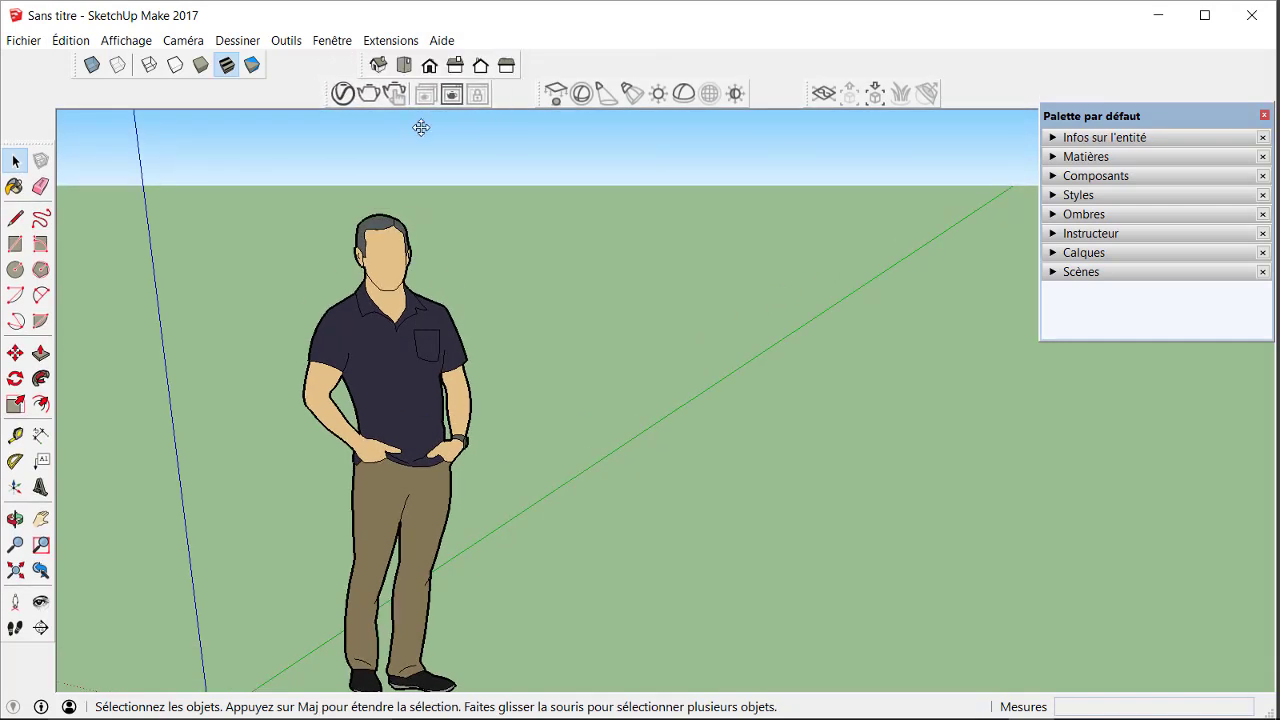